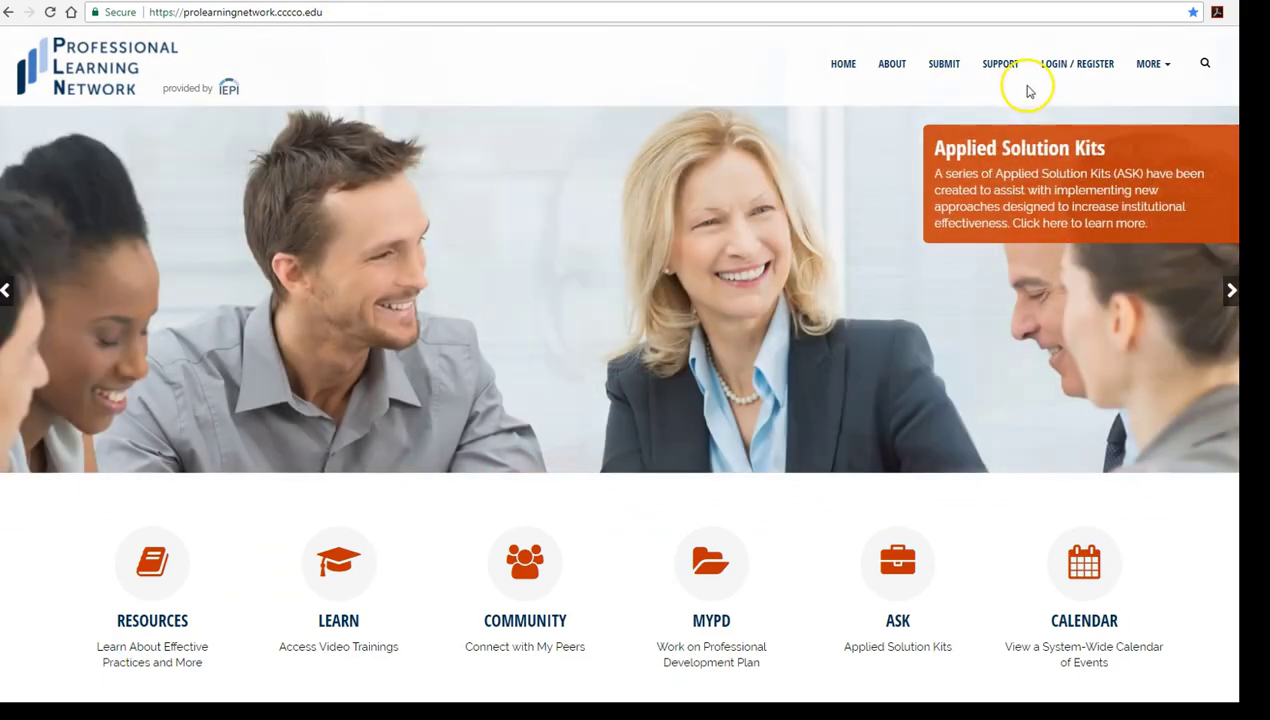
Open LOGIN / REGISTER and review the blank Register form and its email-verification notice
{"action": "left_click", "coordinate": [1078, 71]}
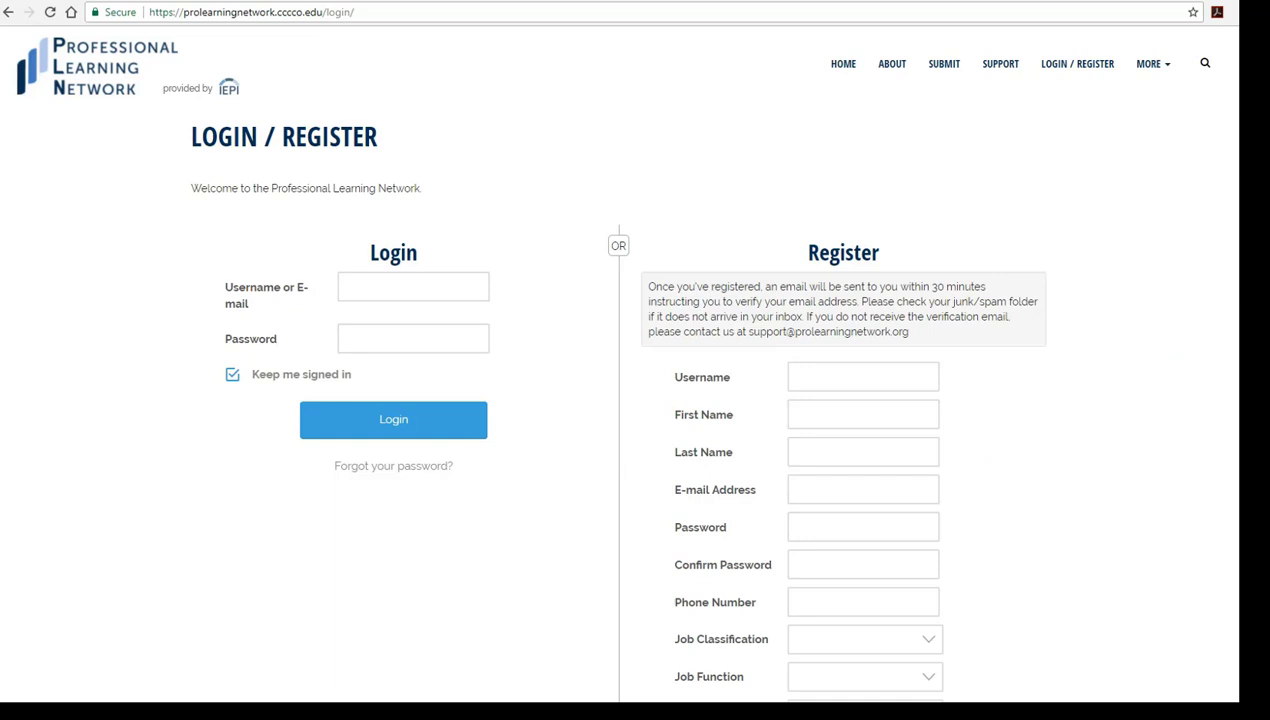
{"action": "scroll", "coordinate": [635, 400], "scroll_direction": "down", "scroll_amount": 2}
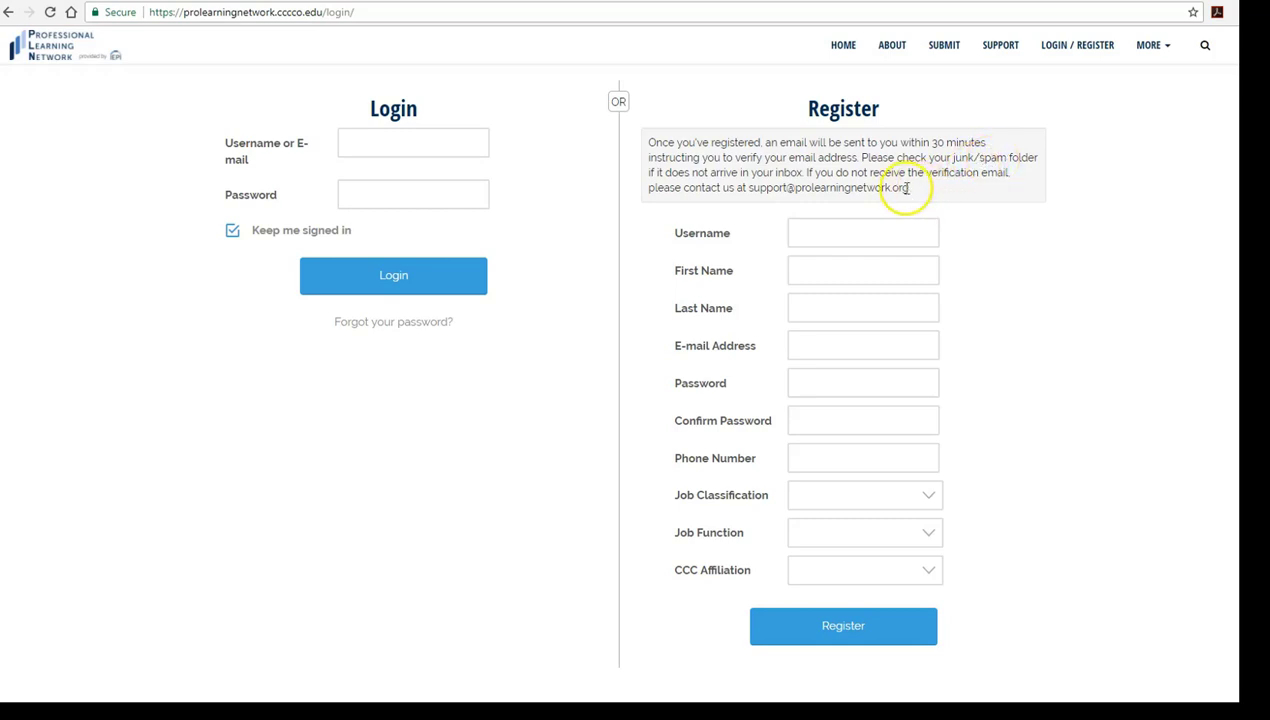
{"action": "left_click_drag", "start_coordinate": [907, 190], "coordinate": [745, 195]}
{"action": "left_click", "coordinate": [953, 194]}
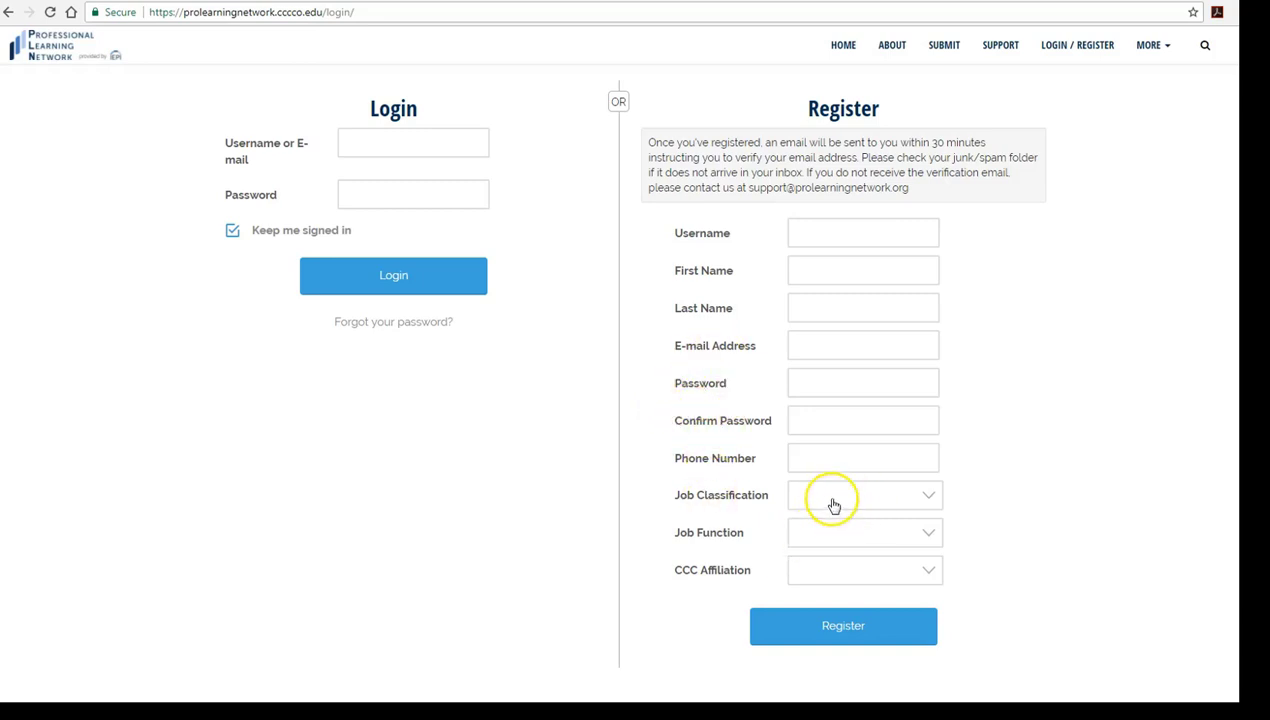
Complete the Register fields, choosing San Diego CCD as CCC Affiliation, plus job classification and function
{"action": "left_click", "coordinate": [828, 578]}
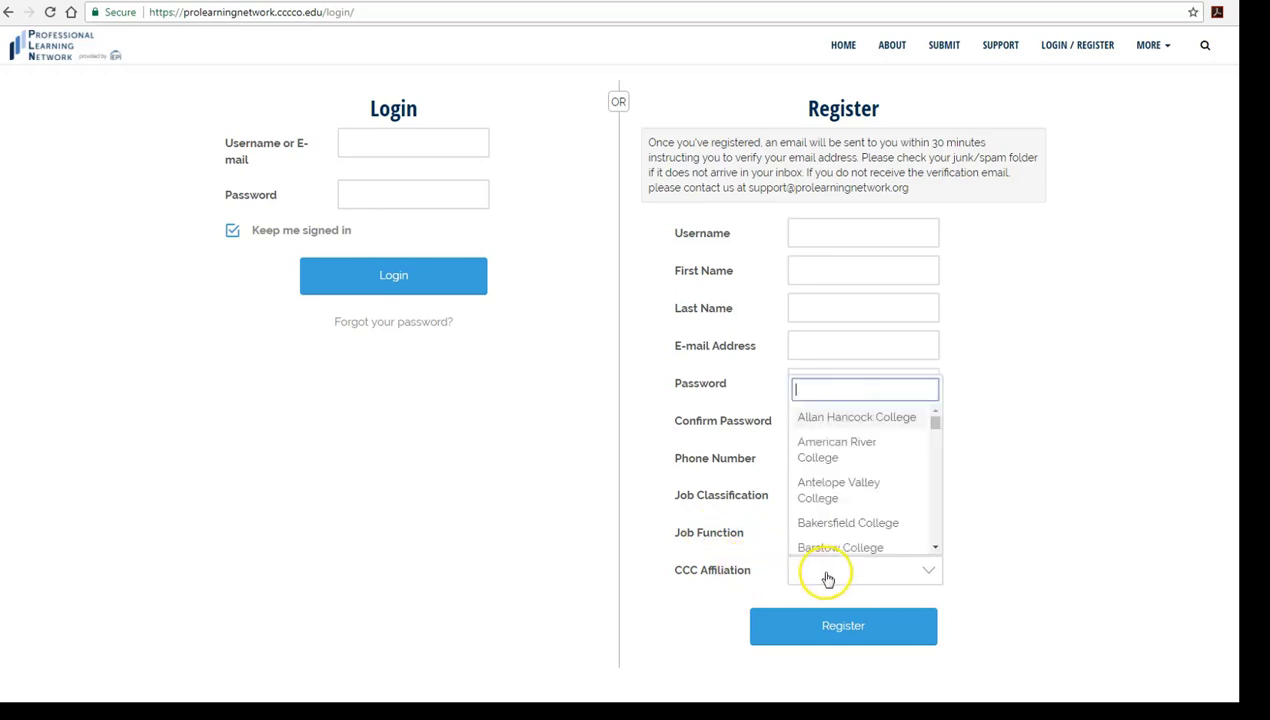
{"action": "scroll", "coordinate": [940, 473], "scroll_direction": "down", "scroll_amount": 5}
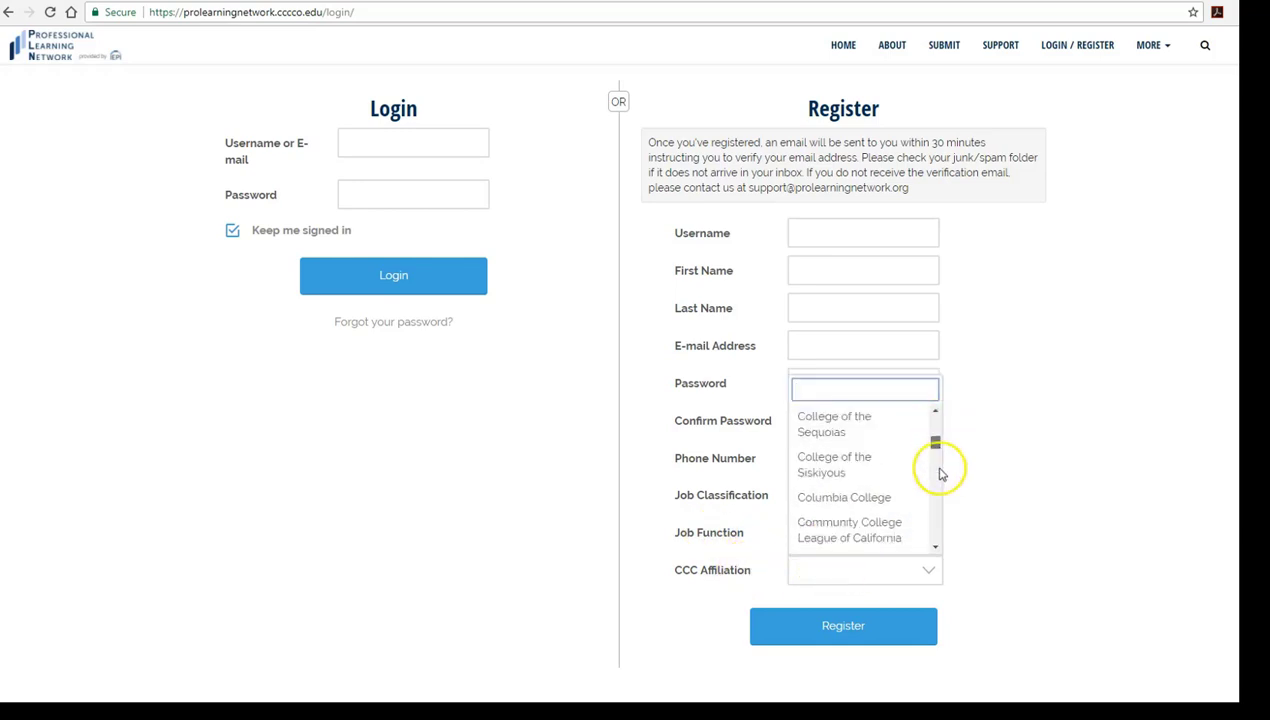
{"action": "left_click_drag", "start_coordinate": [935, 443], "coordinate": [937, 514]}
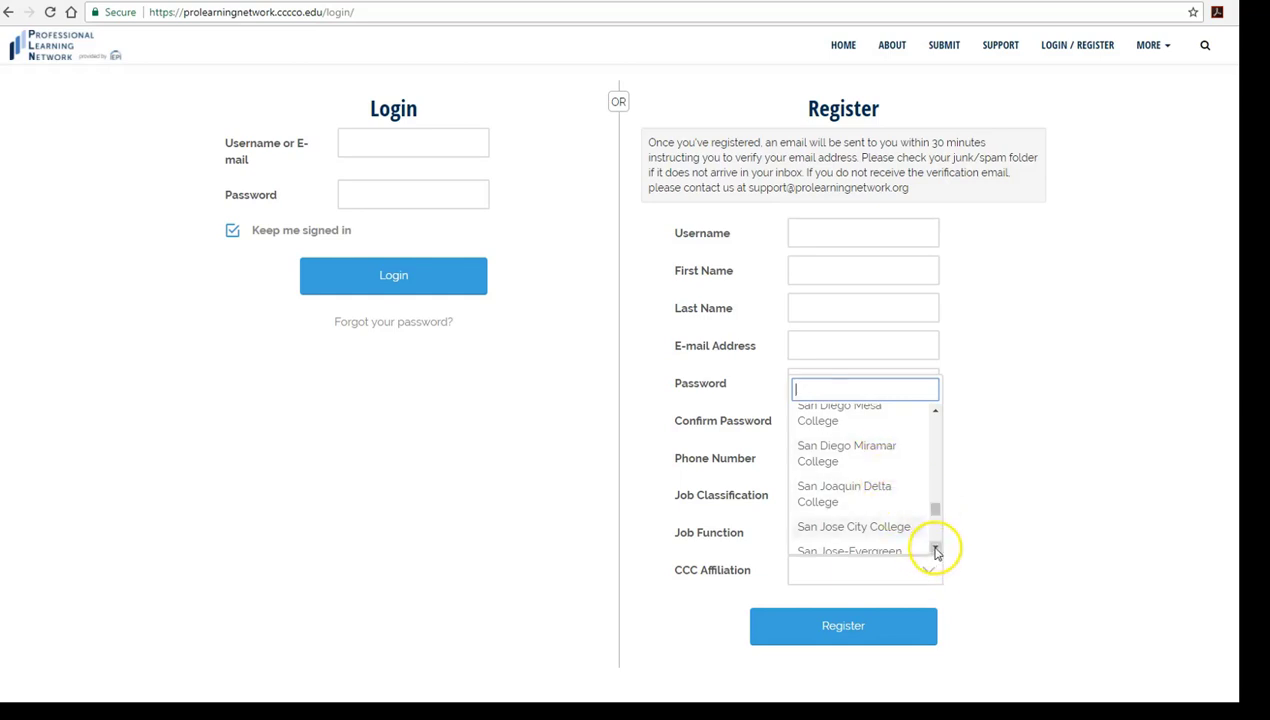
{"action": "left_click", "coordinate": [934, 414]}
{"action": "left_click", "coordinate": [934, 412]}
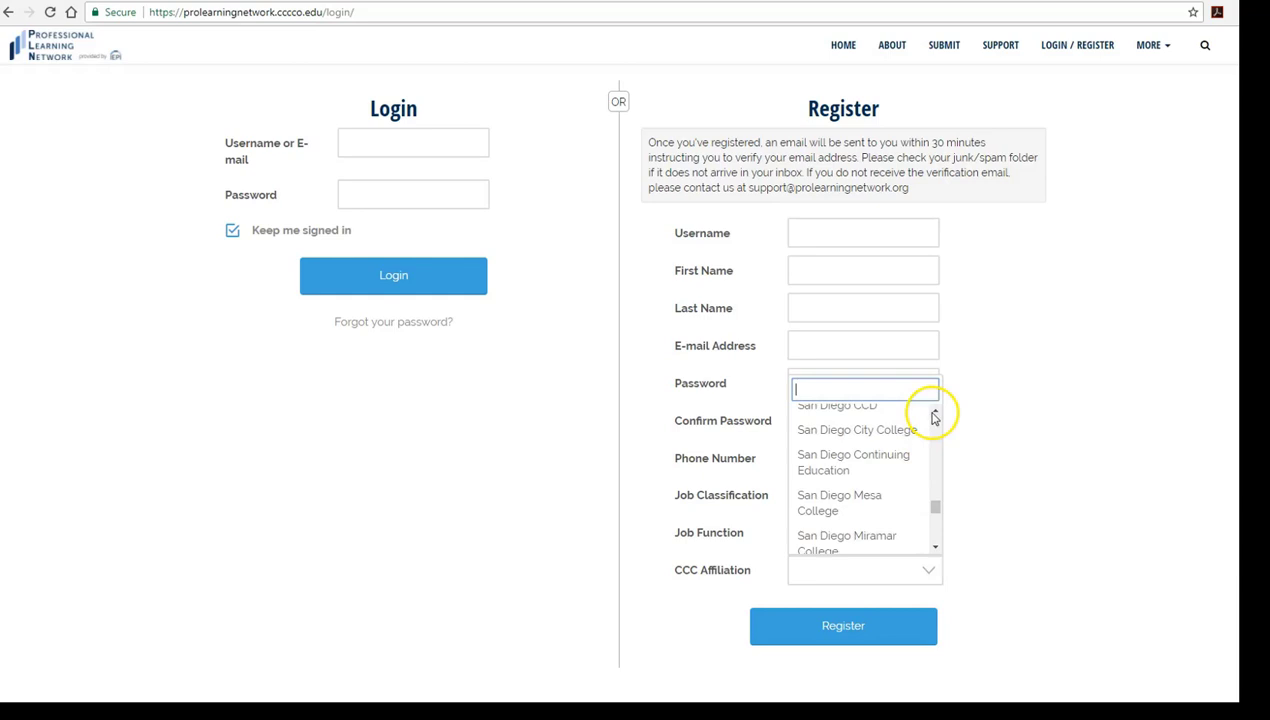
{"action": "left_click", "coordinate": [866, 441]}
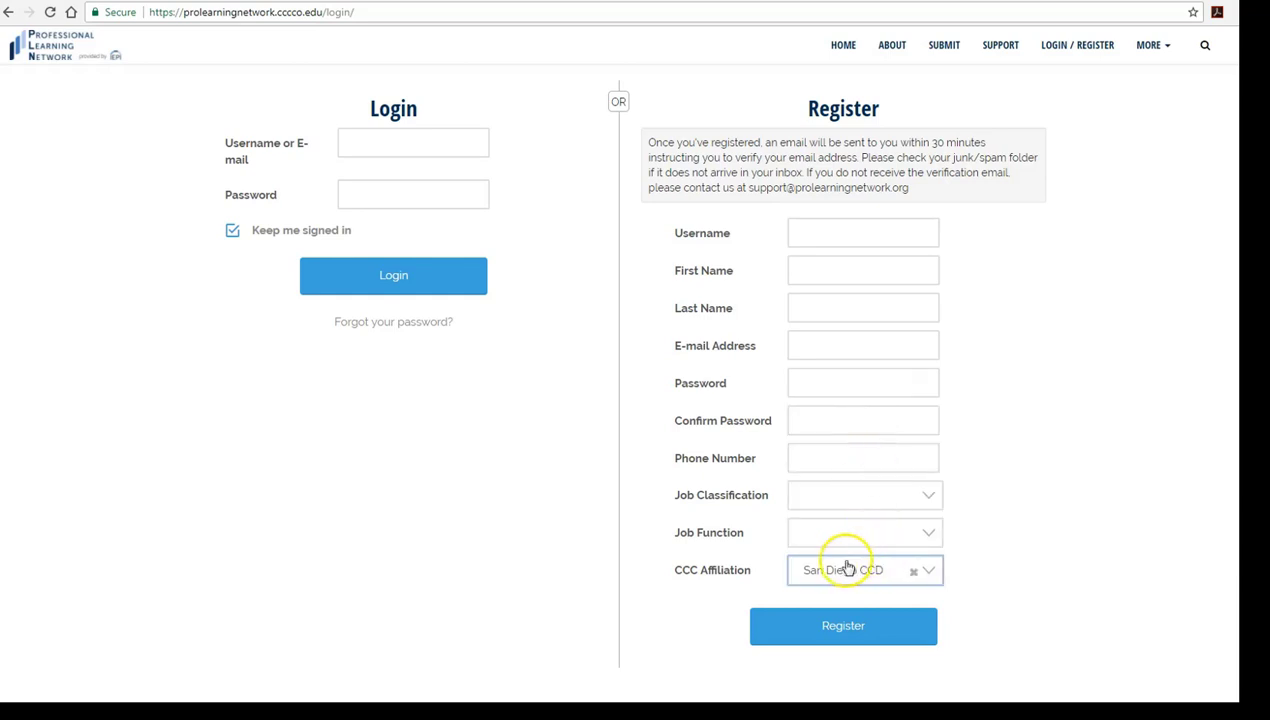
{"action": "left_click", "coordinate": [1064, 587]}
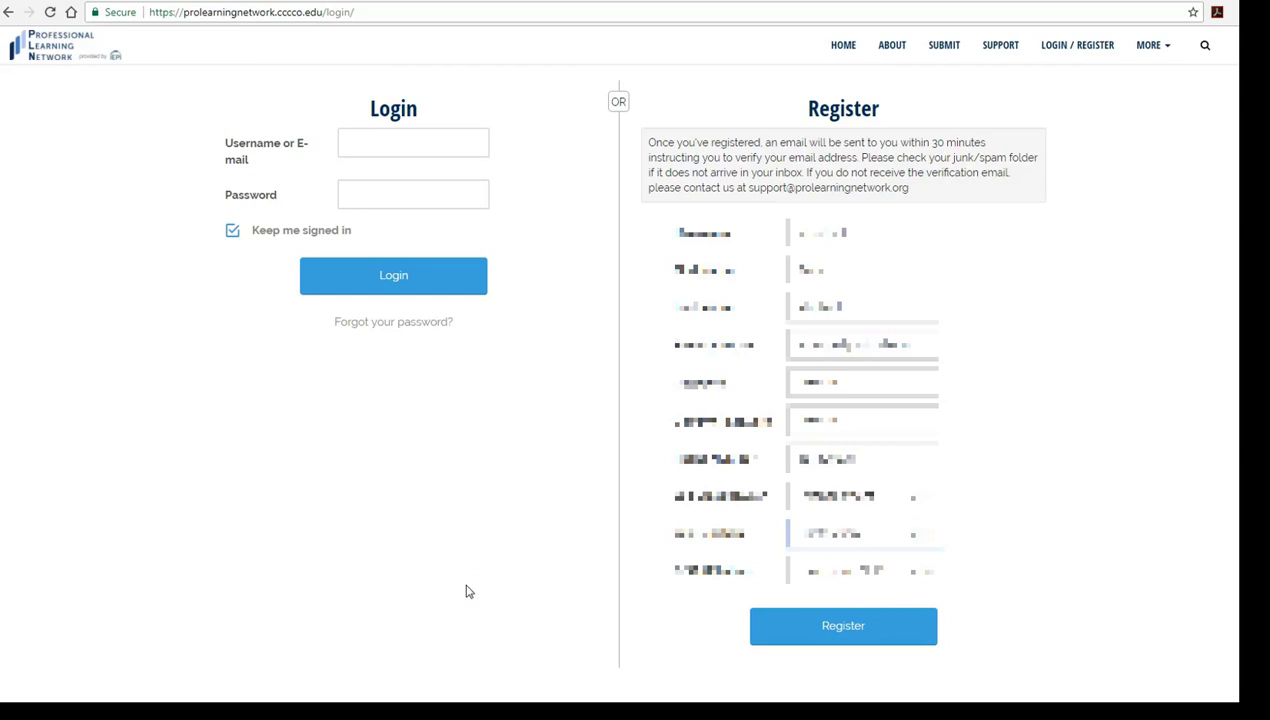
Submit the registration, then go from the MyPD profile back to the PLN home page
{"action": "left_click", "coordinate": [838, 630]}
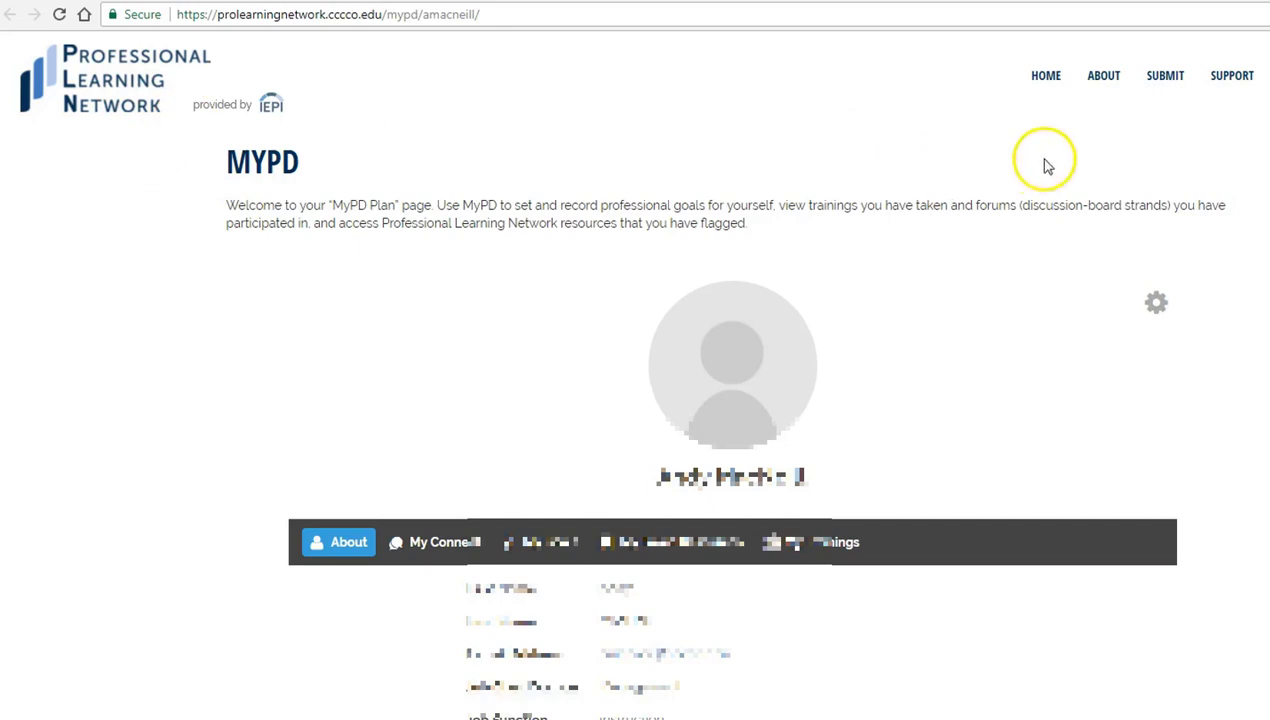
{"action": "left_click", "coordinate": [1049, 84]}
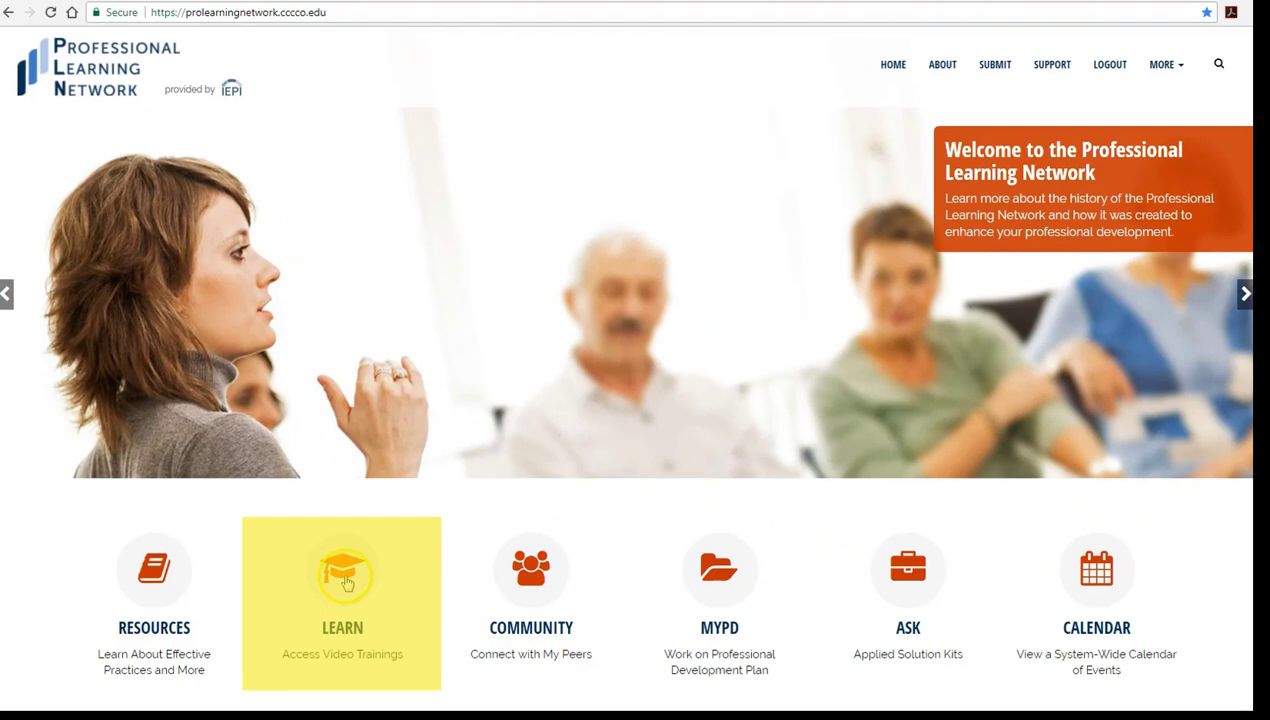
Open the Learn Academy video trainings and scroll down to the Lynda link
{"action": "left_click", "coordinate": [343, 640]}
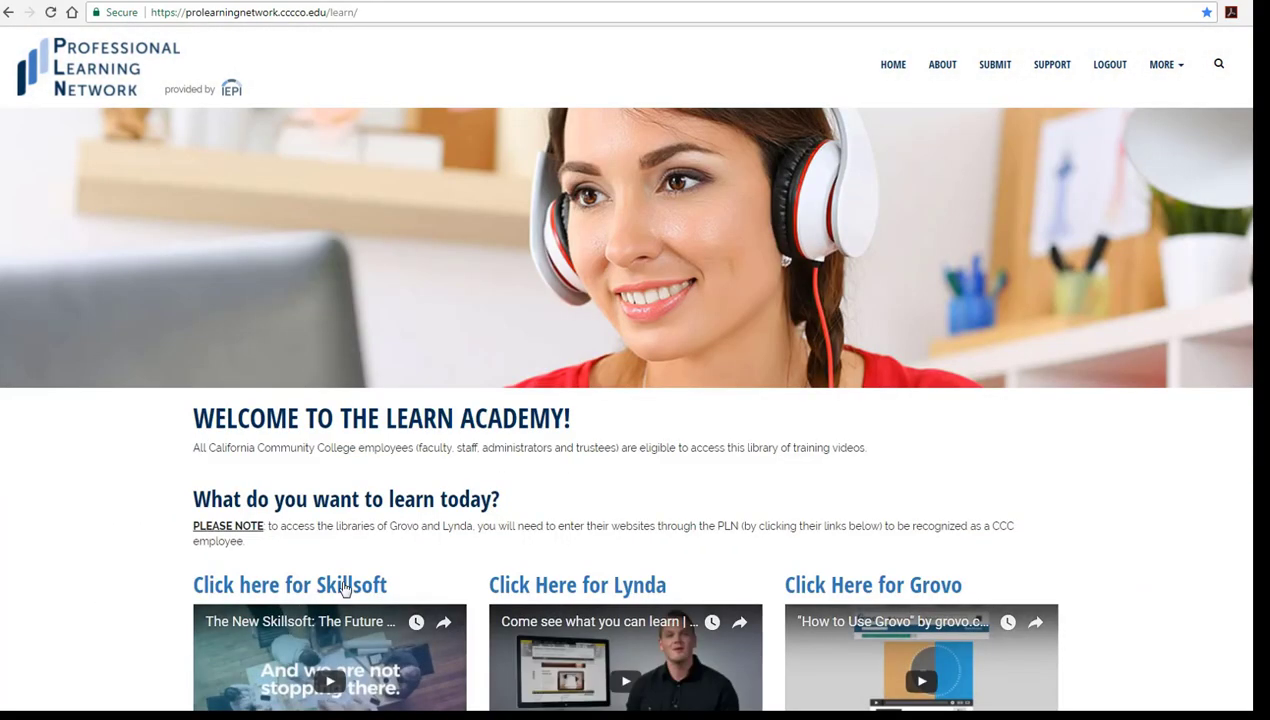
{"action": "scroll", "coordinate": [635, 400], "scroll_direction": "down", "scroll_amount": 3}
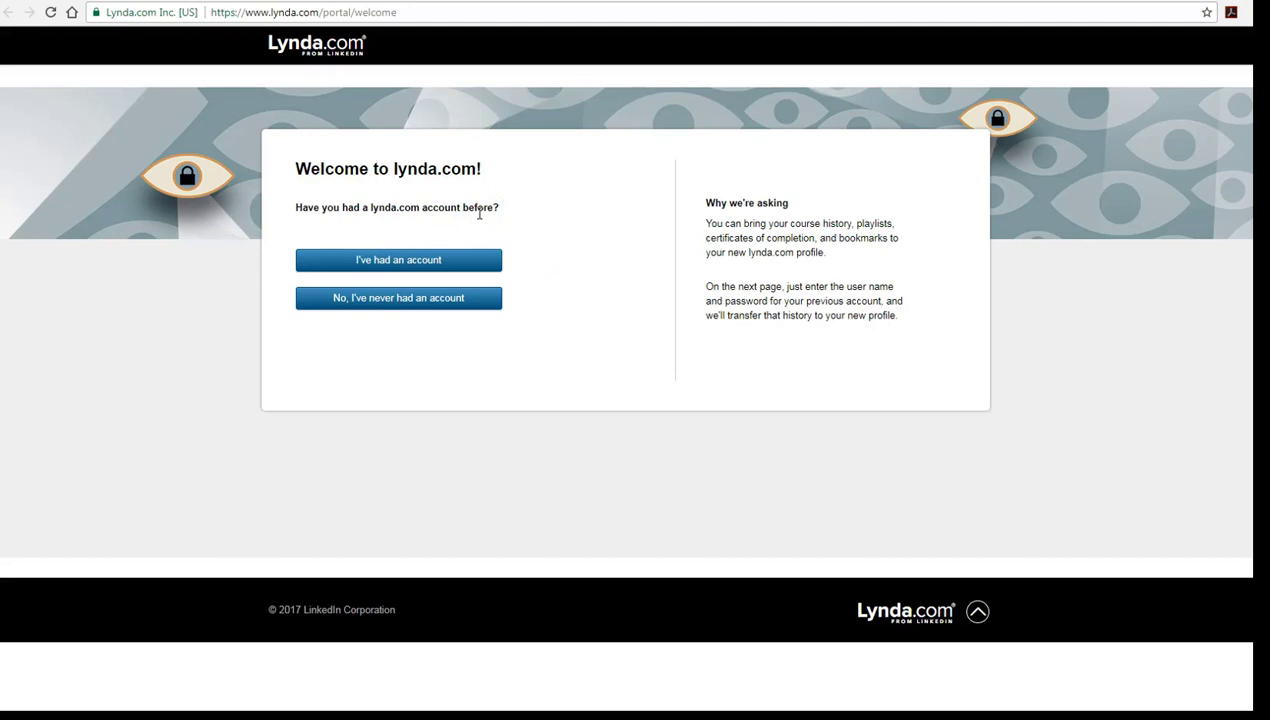
Answer 'No, I've never had an account' on the lynda.com welcome page
{"action": "left_click", "coordinate": [400, 300]}
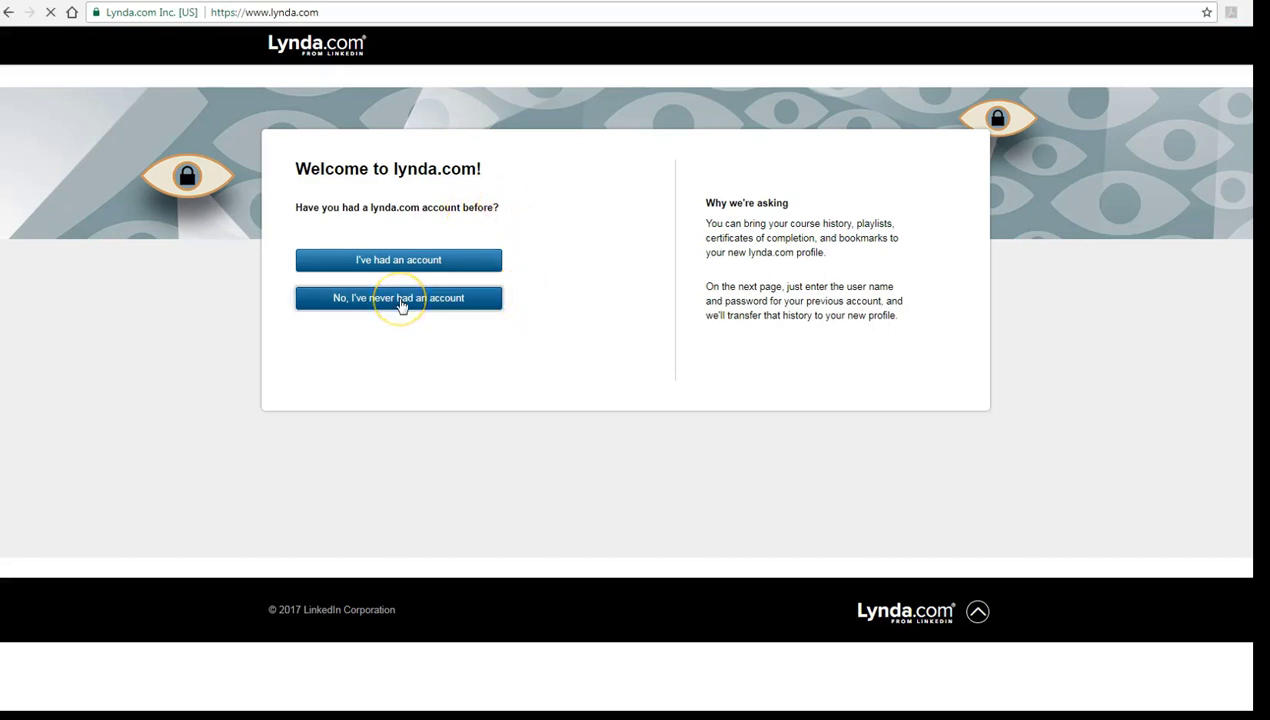